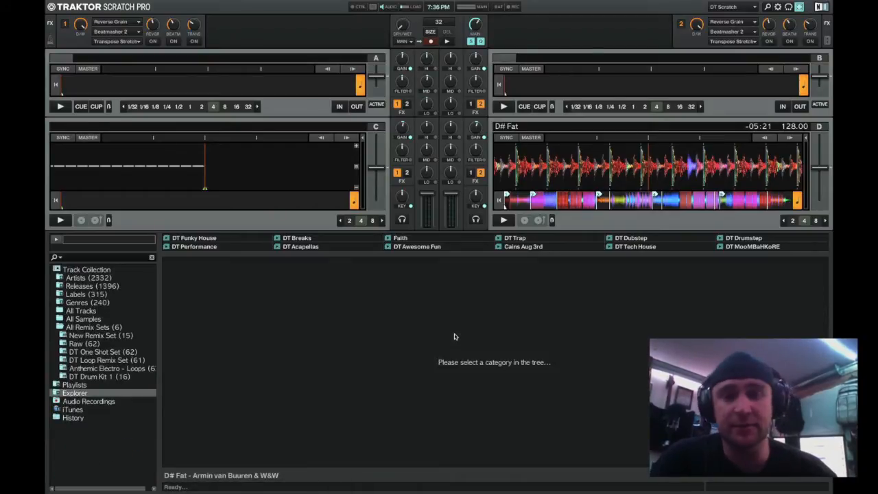
Step: In the Explorer, expand the music drive under Music Folders and open the DJ's personal music folder
left_click(80, 396)
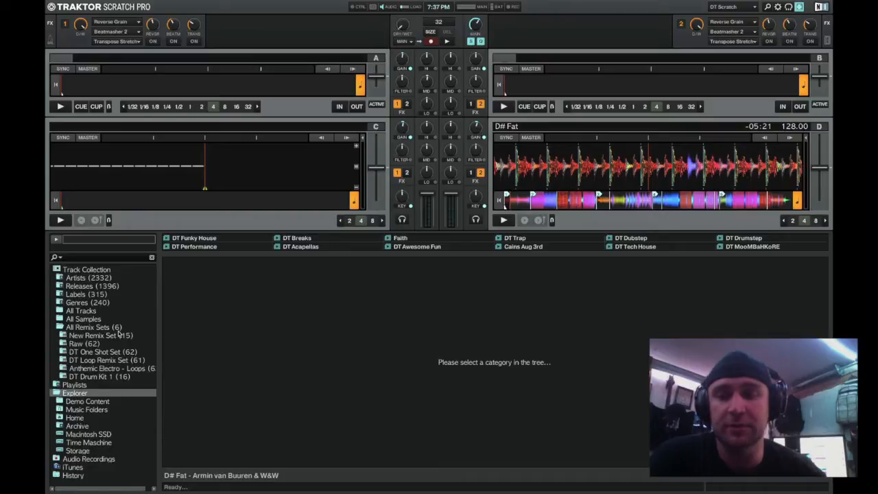
left_click(92, 411)
left_click(100, 418)
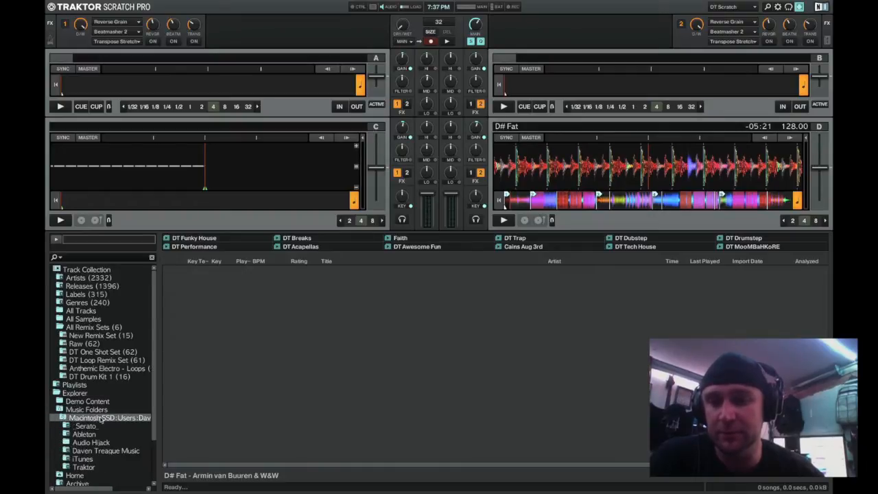
scroll(100, 411, "down", 2)
left_click(101, 400)
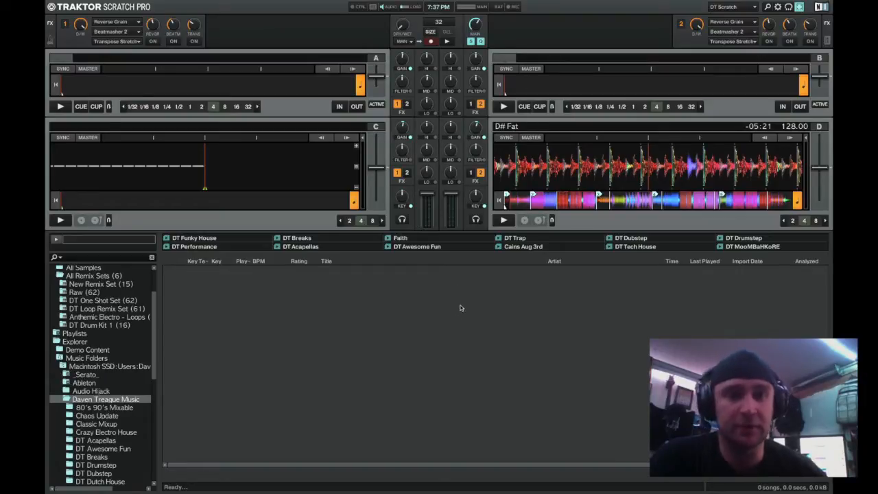
Step: Move deck D's playhead to the first beat marker at the start of "D# Fat"
left_click(506, 204)
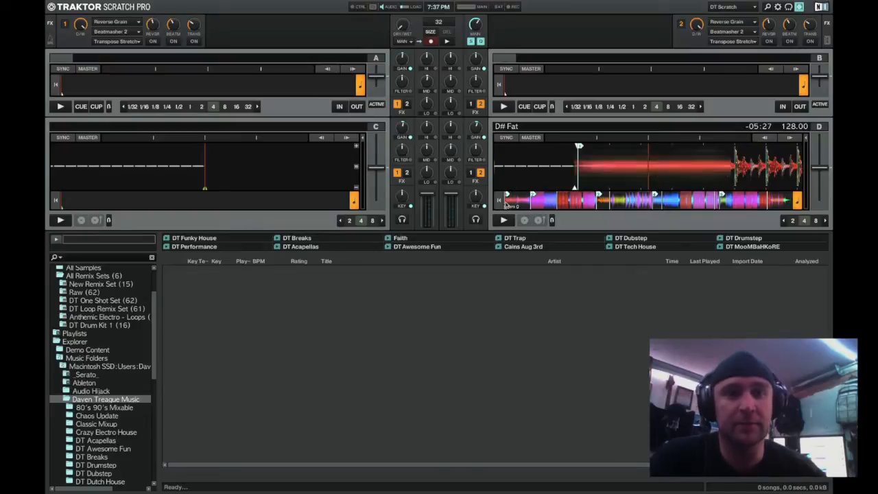
left_click_drag(584, 189, 665, 181)
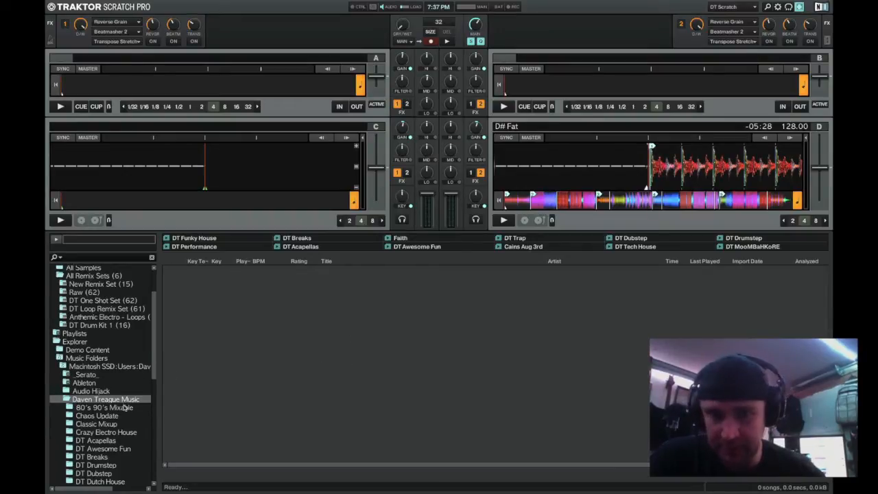
Step: Open the DT Performance folder inside the DJ's personal music folder
scroll(124, 407, "down", 4)
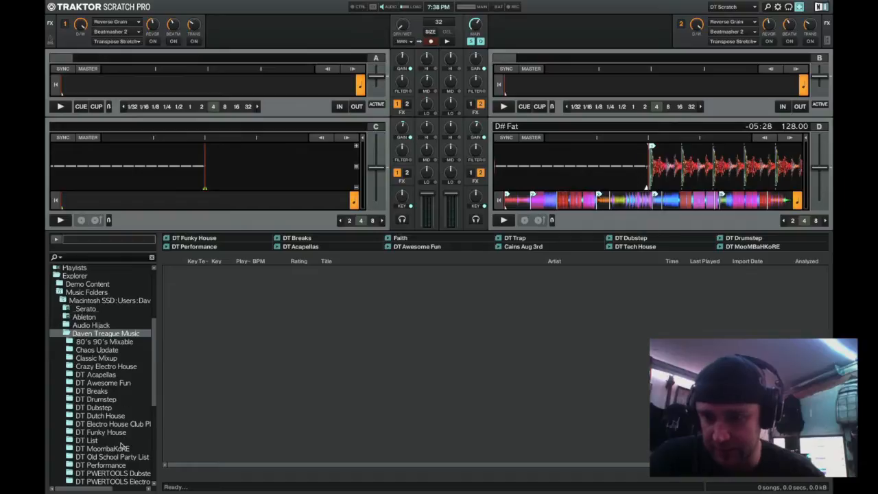
scroll(121, 446, "down", 6)
left_click(115, 368)
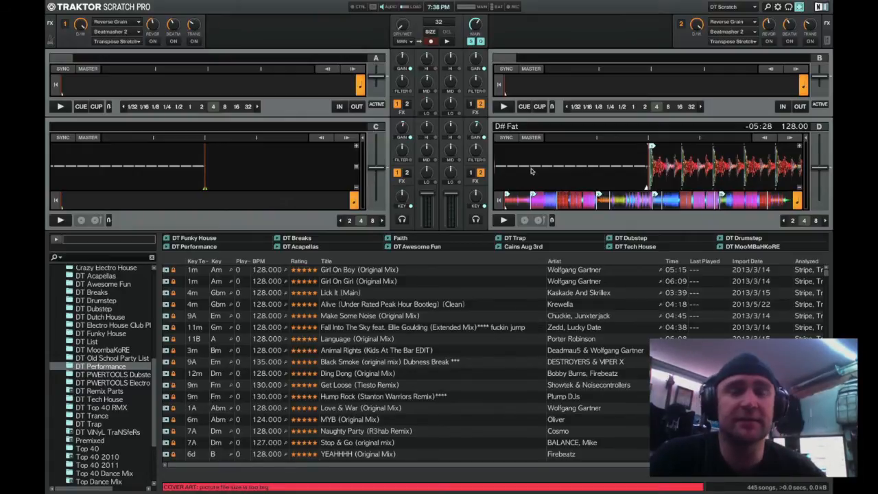
Step: Start "D# Fat" playing on deck D and lower the computer's volume, dismissing the battery alert
left_click(509, 220)
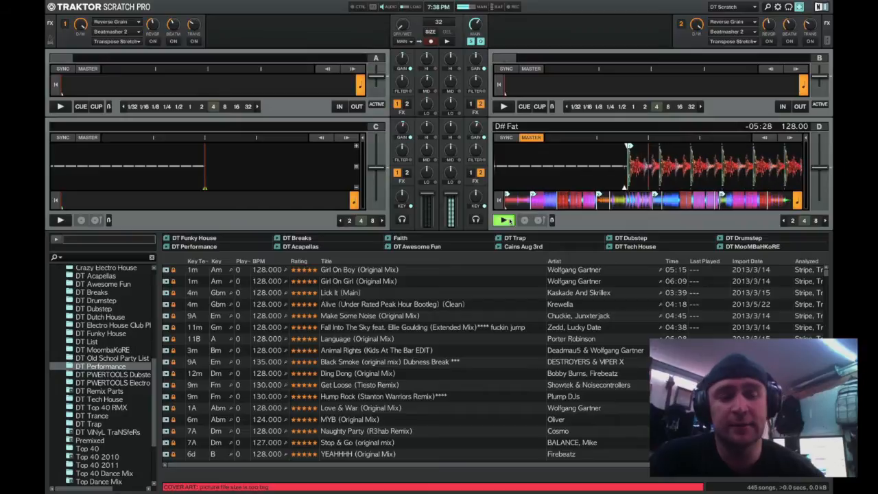
key("XF86AudioLowerVolume")
key("XF86AudioLowerVolume")
key("XF86AudioLowerVolume")
key("XF86AudioLowerVolume")
key("XF86AudioLowerVolume")
key("XF86AudioLowerVolume")
key("XF86AudioLowerVolume")
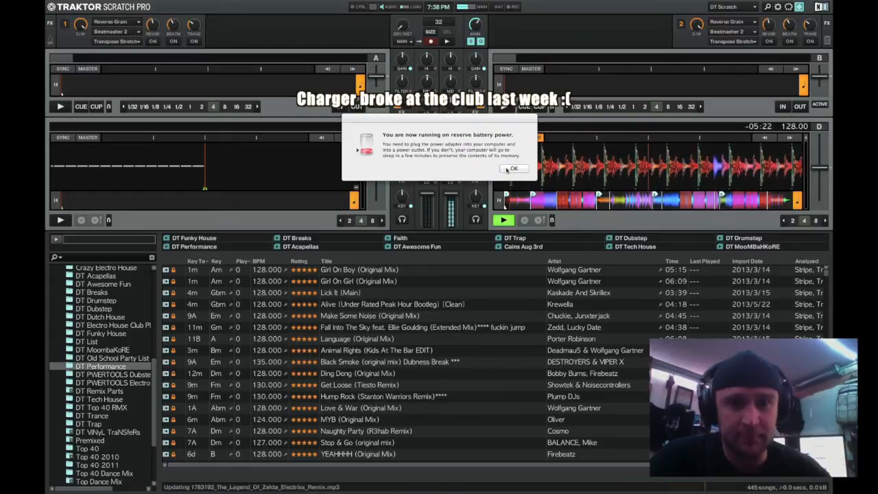
left_click(512, 169)
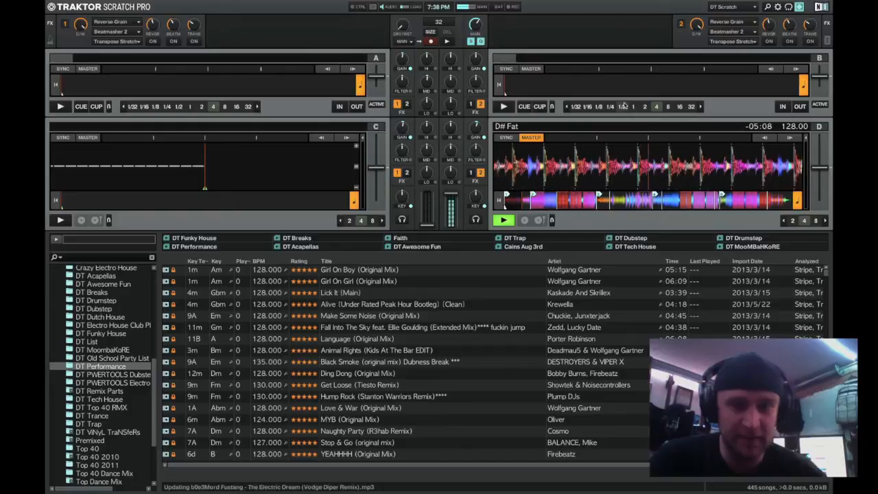
Step: Expand the headers of decks C and D and sort the DT Performance folder by Key Text in descending order
double_click(636, 130)
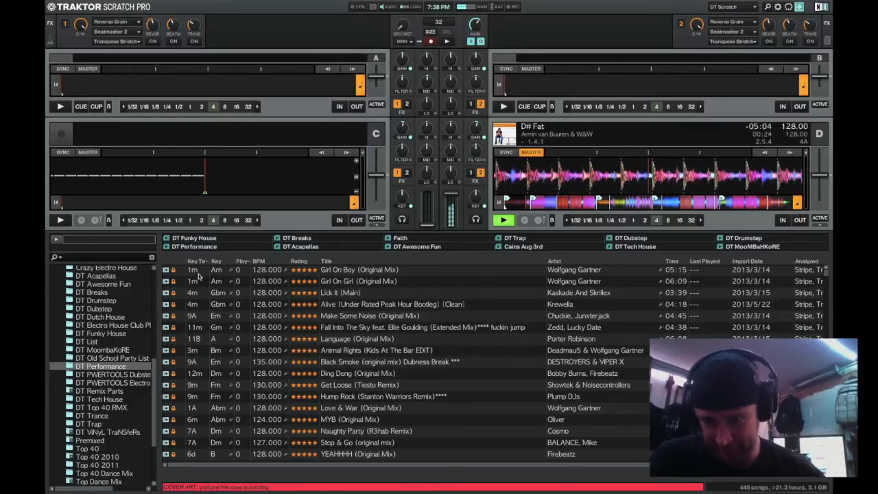
left_click(198, 268)
left_click(198, 261)
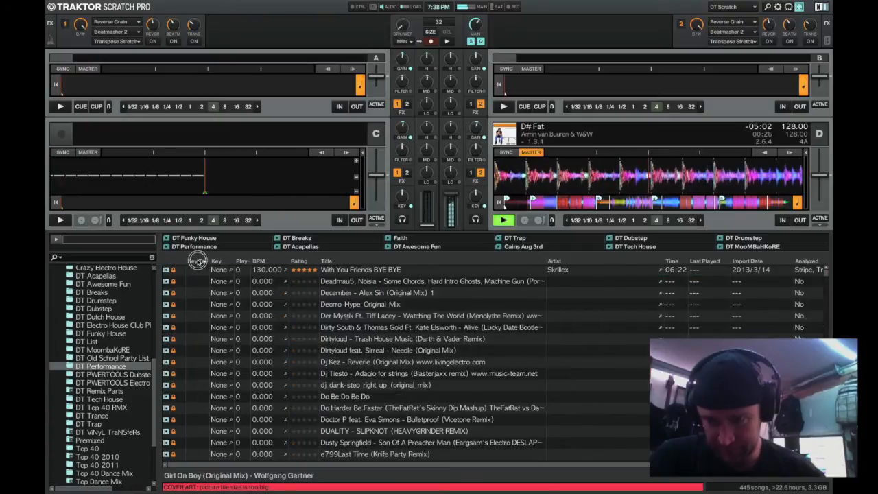
left_click(198, 261)
Step: Examine the key-sorted tracks, comparing the Key Text and Key columns around the 4A group and beyond
scroll(240, 335, "down", 15)
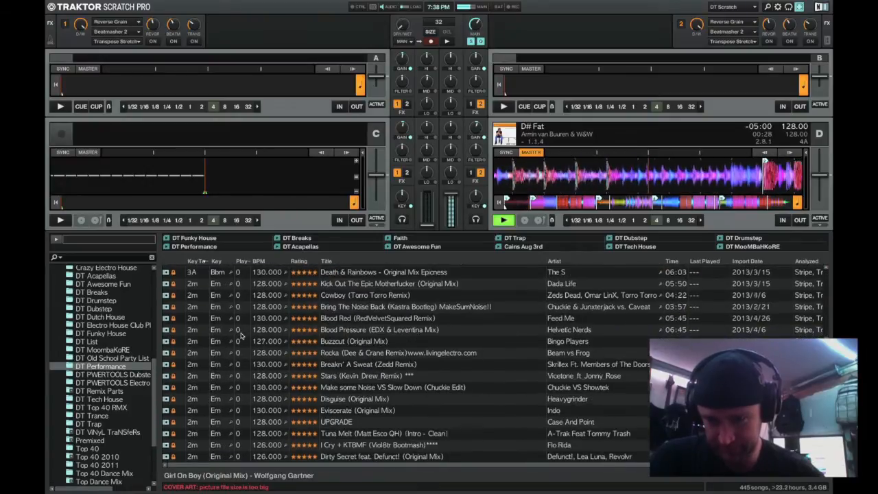
scroll(292, 341, "down", 5)
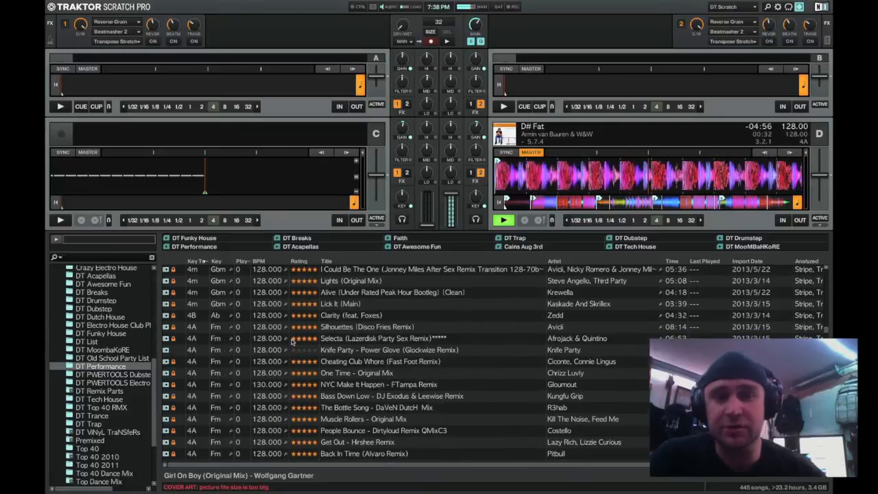
scroll(293, 341, "down", 2)
scroll(292, 342, "up", 2)
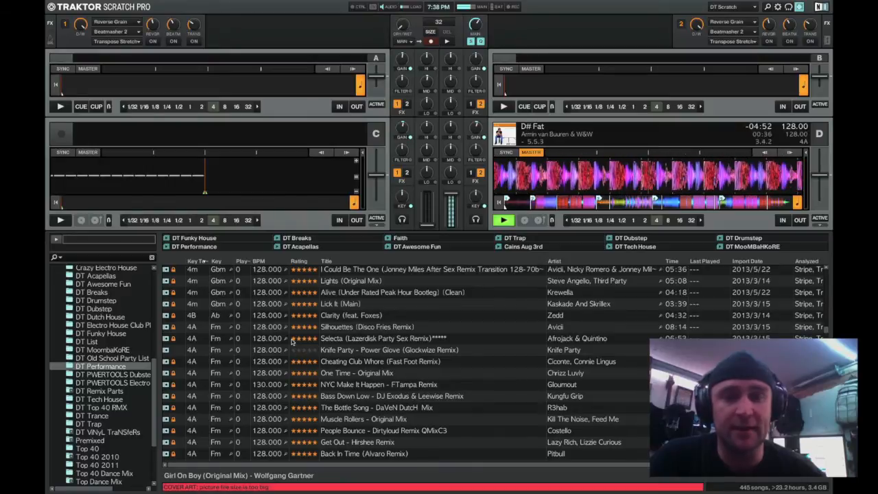
scroll(292, 341, "up", 1)
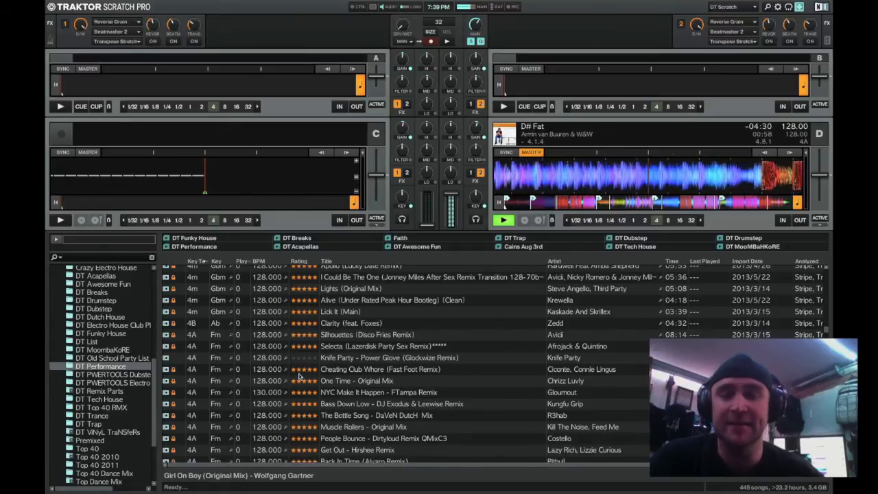
scroll(300, 377, "up", 2)
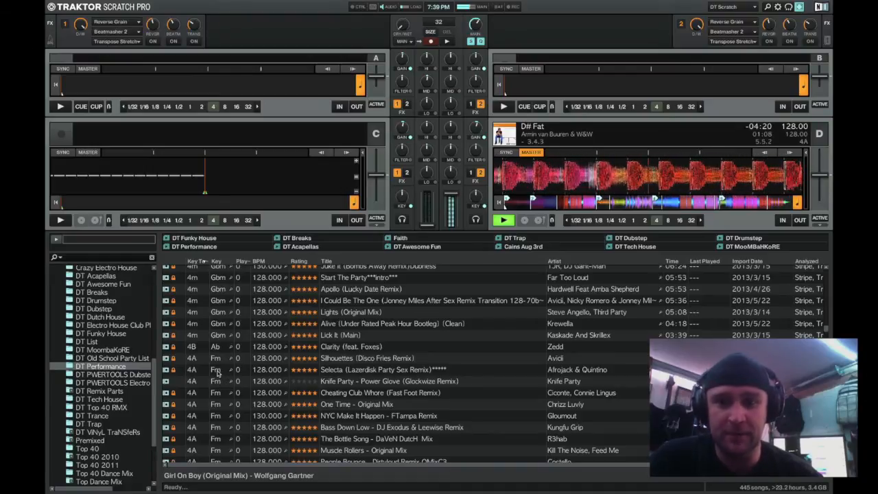
scroll(217, 369, "down", 5)
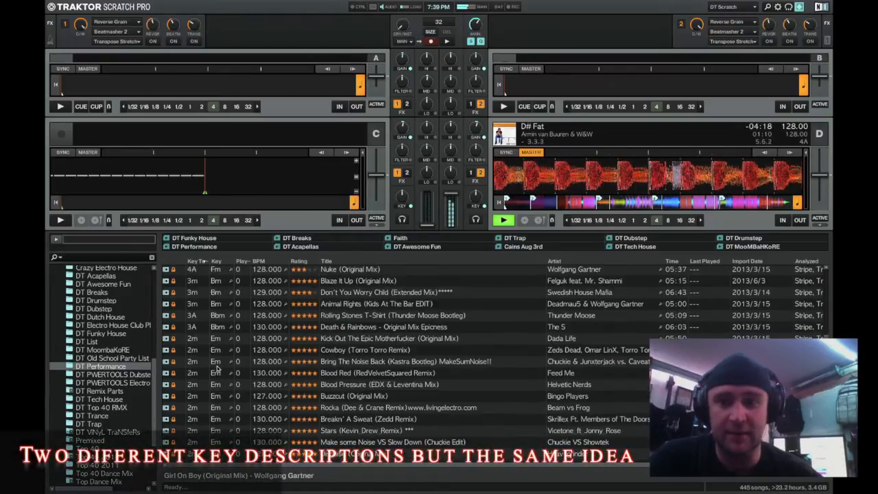
scroll(217, 302, "up", 4)
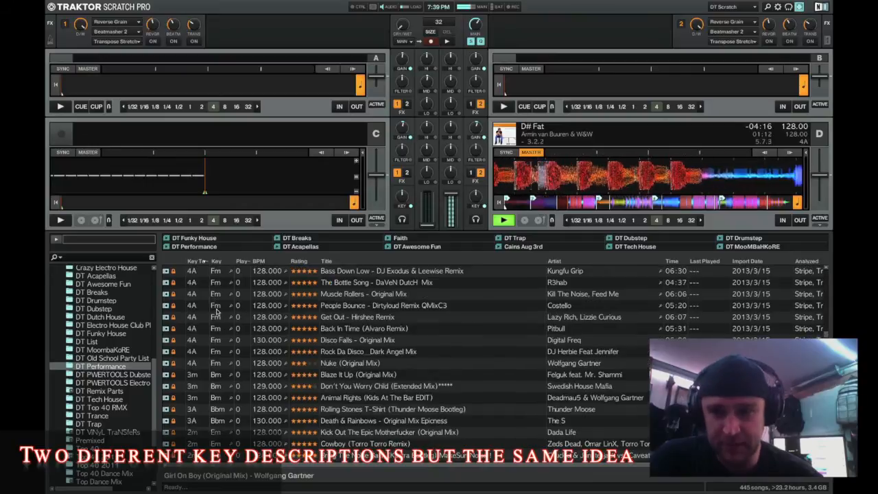
scroll(217, 312, "down", 4)
scroll(217, 312, "up", 15)
scroll(217, 311, "down", 10)
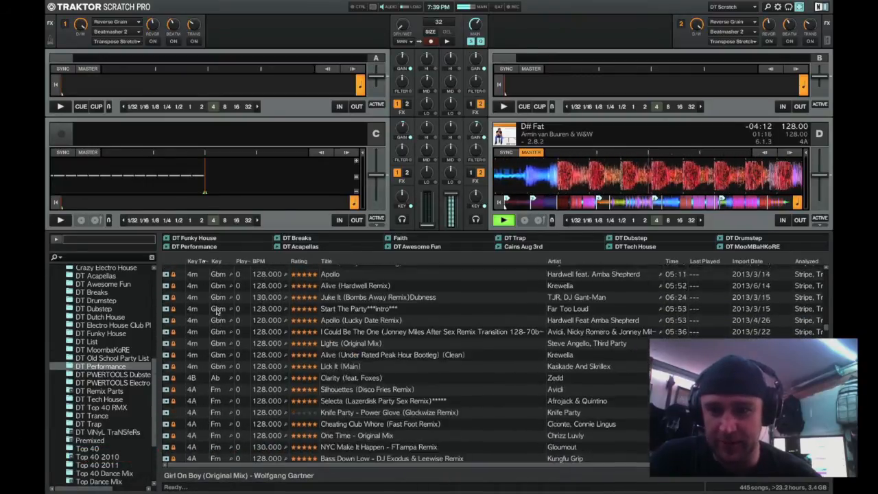
scroll(217, 311, "down", 5)
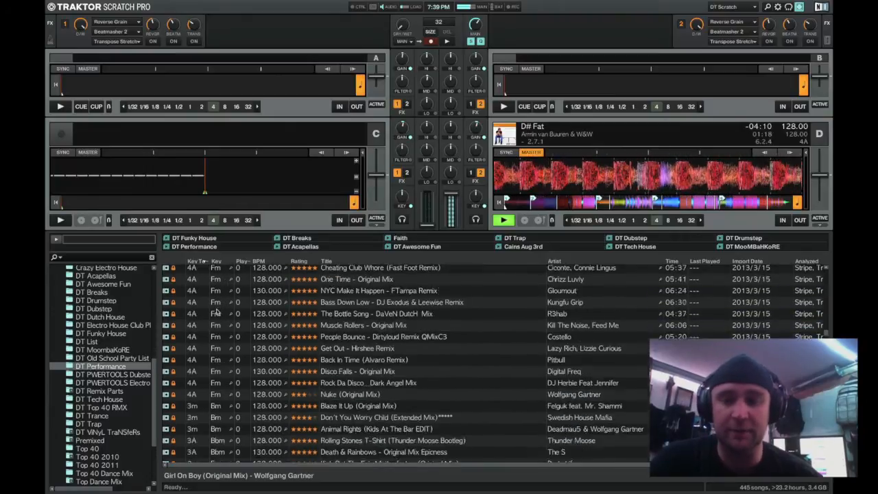
scroll(213, 366, "down", 5)
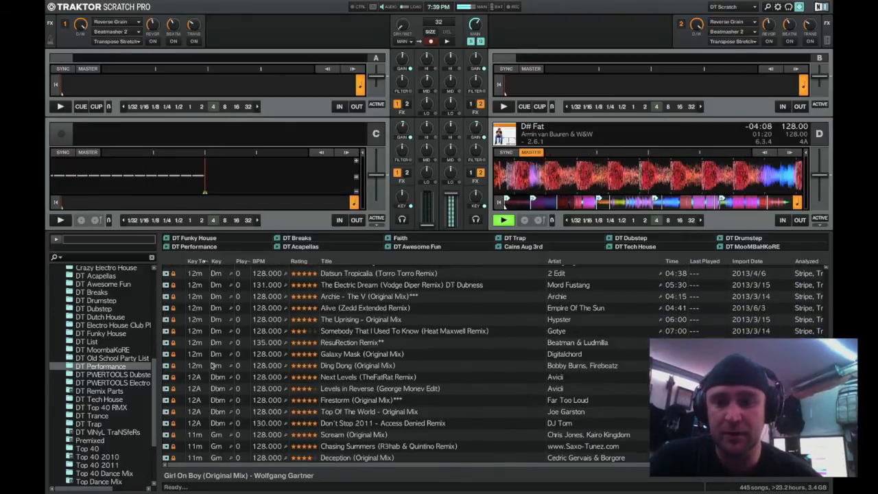
scroll(213, 366, "down", 5)
scroll(213, 365, "down", 5)
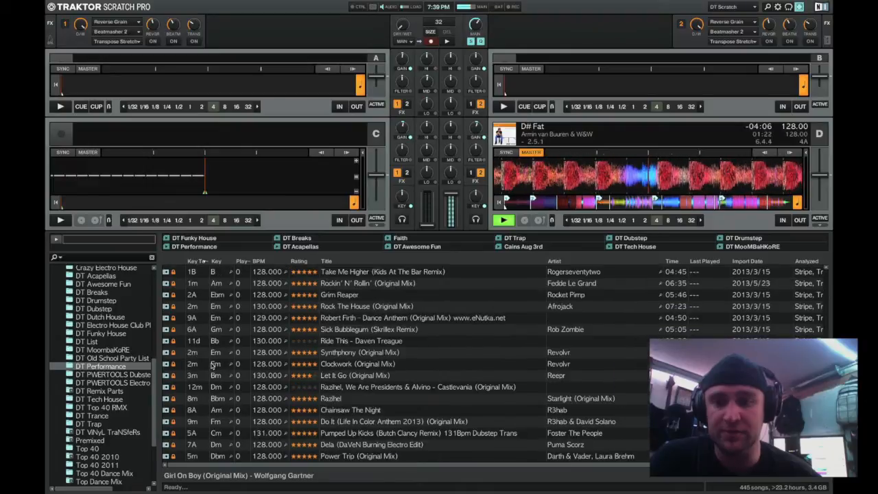
Step: Open the DT Performance favorite playlist and sort its tracks by Key Text in ascending order
left_click(198, 249)
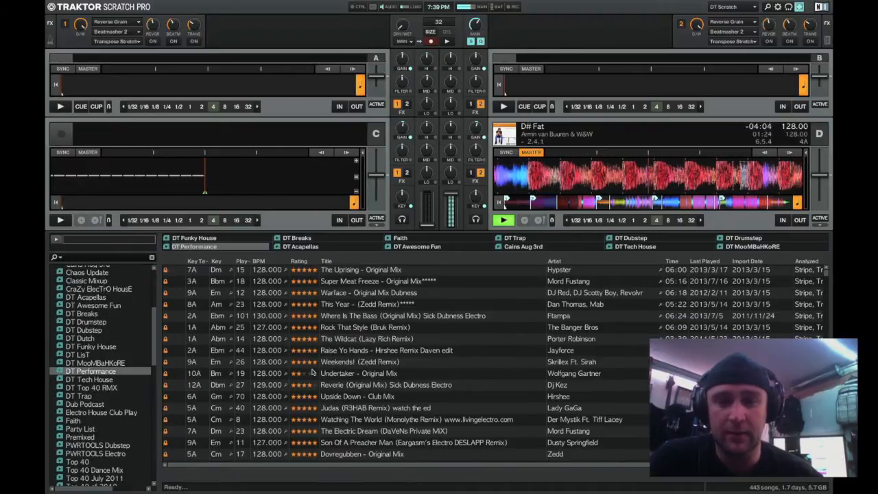
left_click(199, 262)
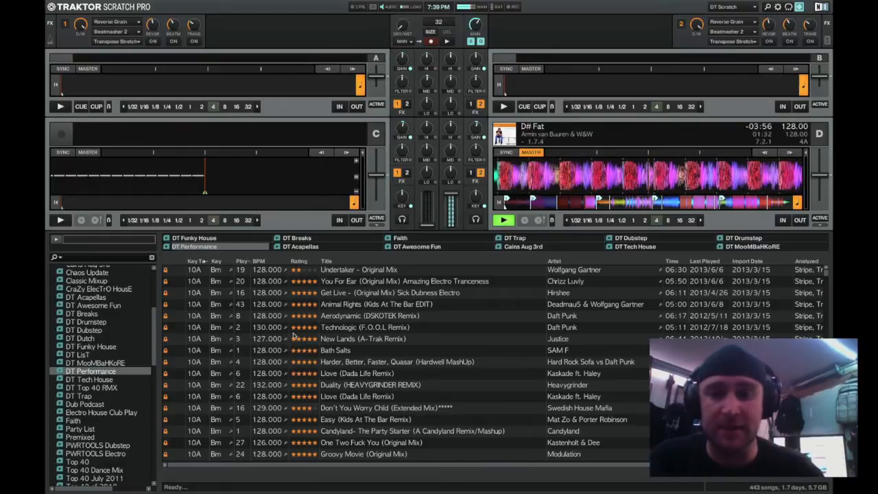
Step: Find "The Devil's Den" among the 4A tracks and load it into deck C
scroll(329, 343, "down", 10)
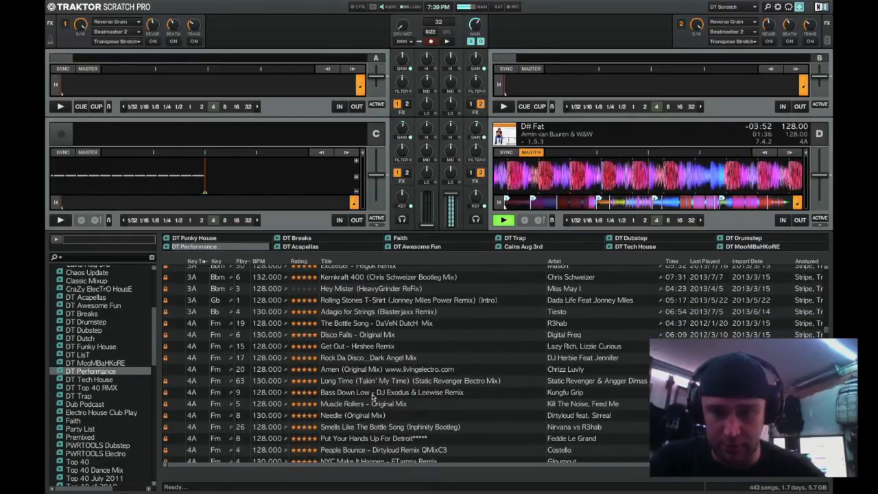
scroll(379, 398, "down", 2)
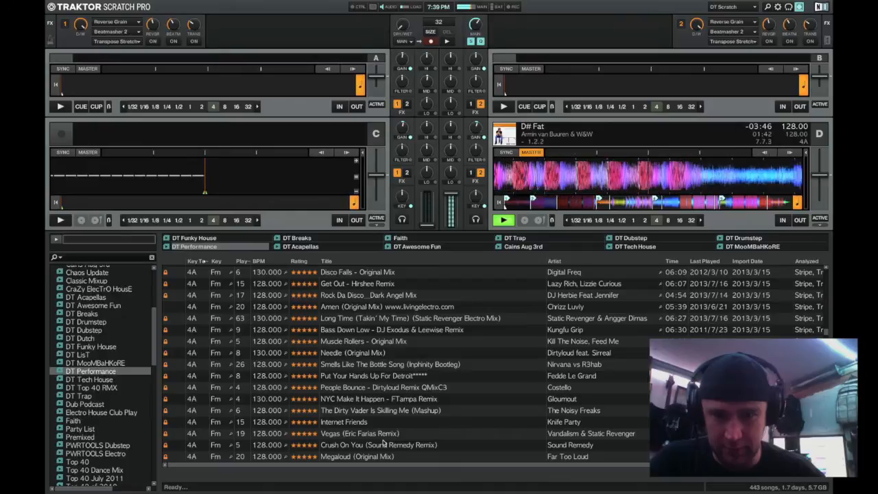
scroll(383, 444, "down", 4)
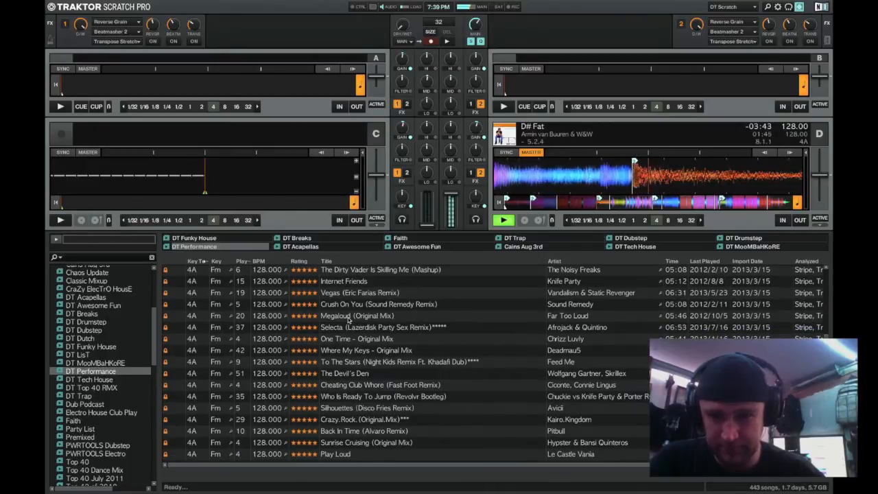
left_click(364, 373)
left_click_drag(367, 274, 365, 229)
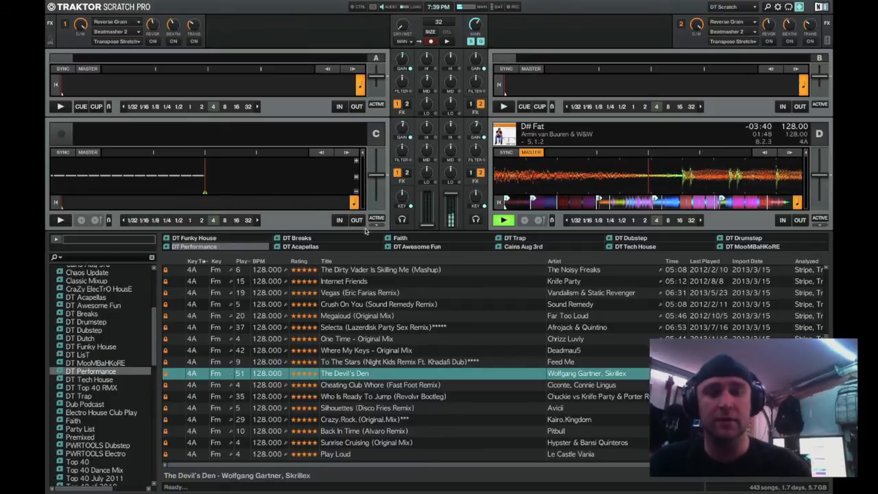
Step: Set an 8-beat loop on deck D and move deck C's playhead to the breakdown marker at about 1:45
left_click(667, 220)
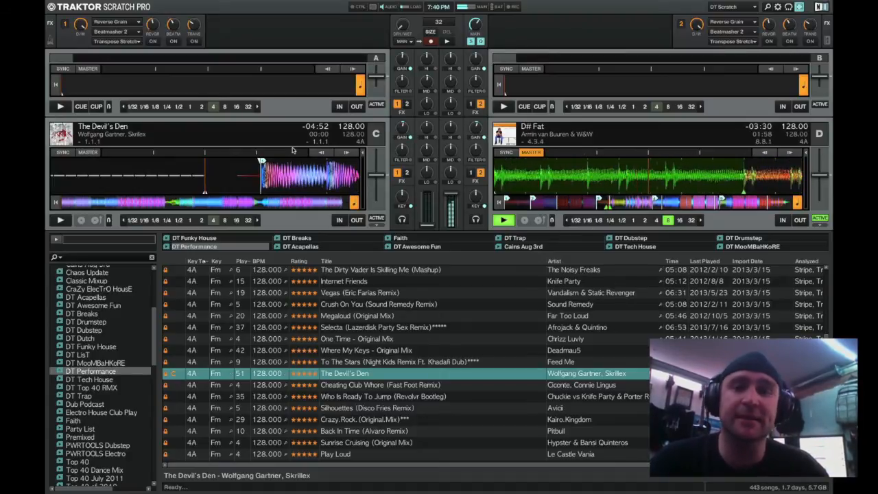
left_click(166, 205)
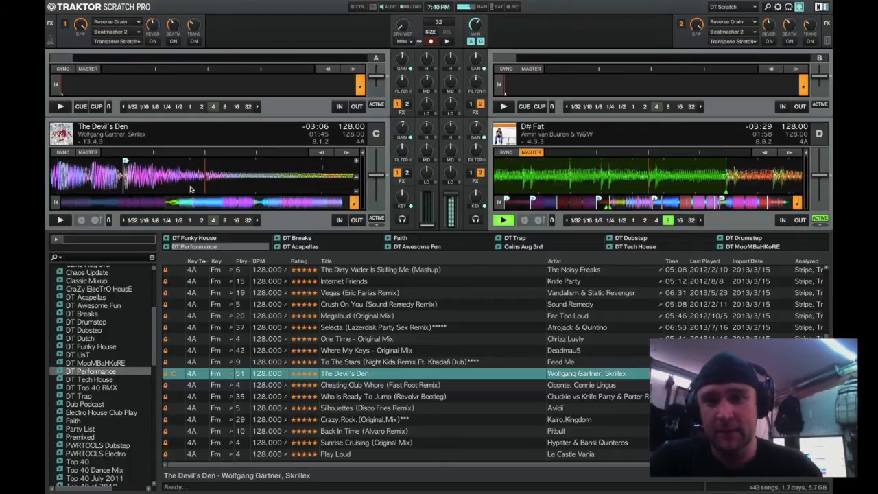
left_click_drag(230, 181, 275, 180)
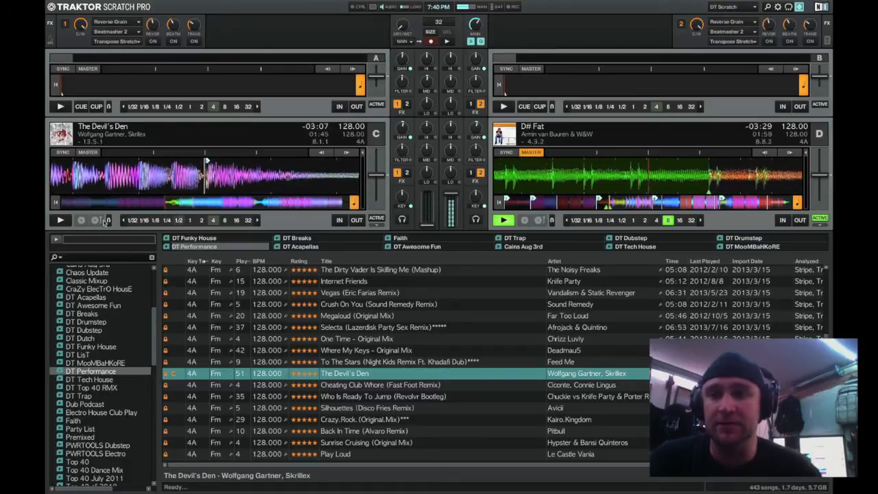
Step: Show the advanced cue controls on the lower decks and jump deck C to hotcue 3
left_click(375, 226)
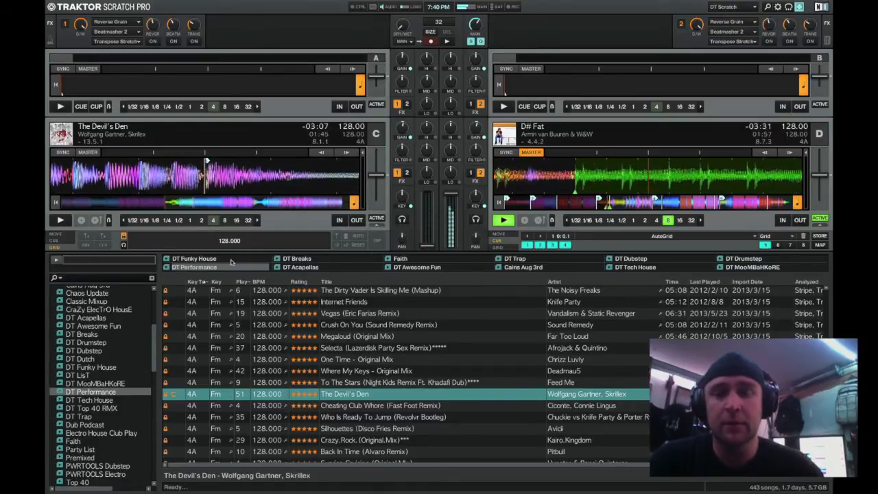
left_click(60, 243)
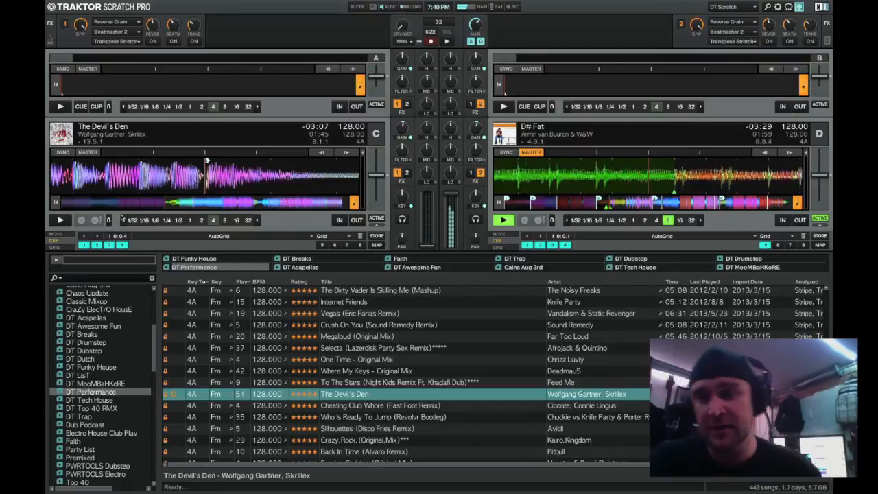
left_click(110, 245)
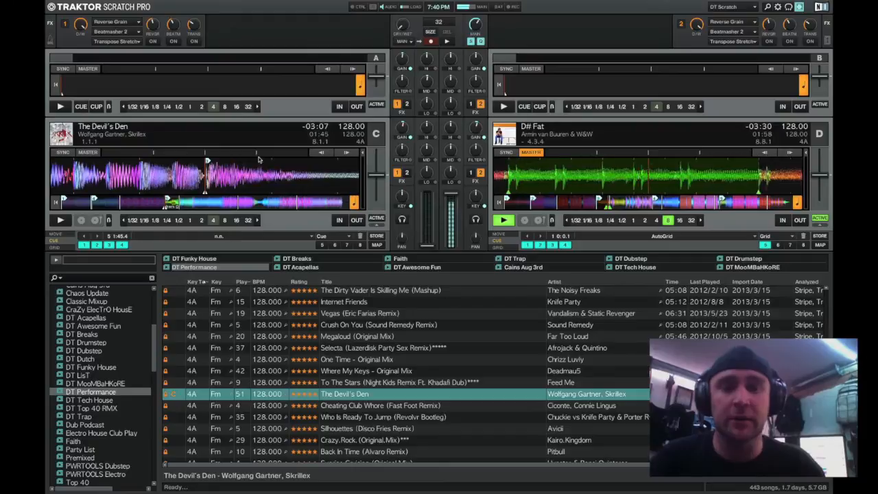
Step: Start deck C playing in sync and bring it into the mix with its high and low EQ cut and its volume fader raised slightly
left_click(59, 234)
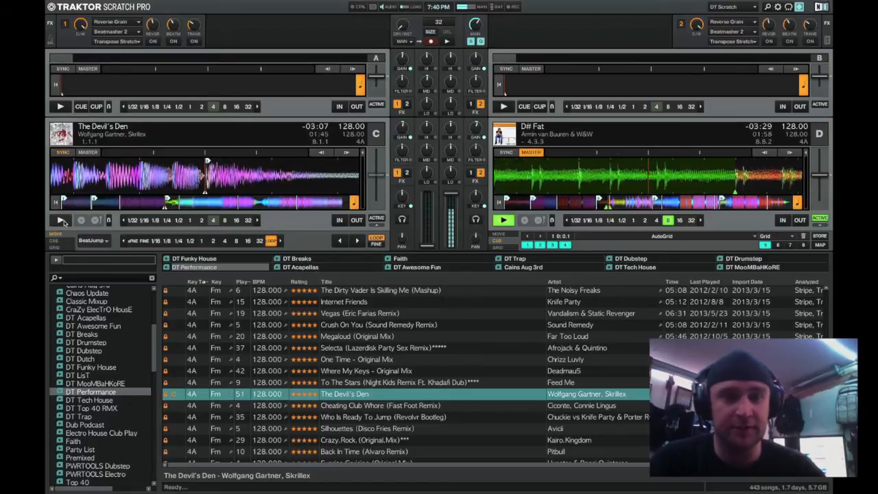
left_click(60, 221)
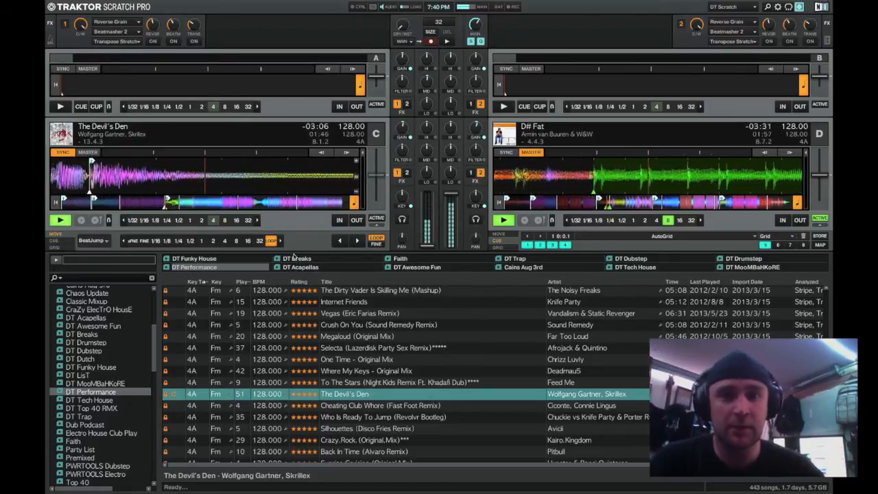
left_click_drag(429, 173, 428, 185)
left_click_drag(428, 129, 428, 139)
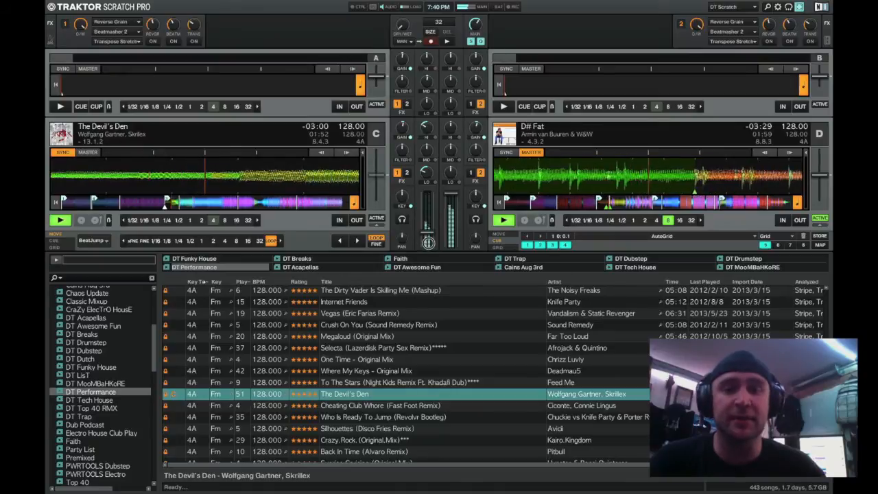
left_click_drag(428, 241, 429, 244)
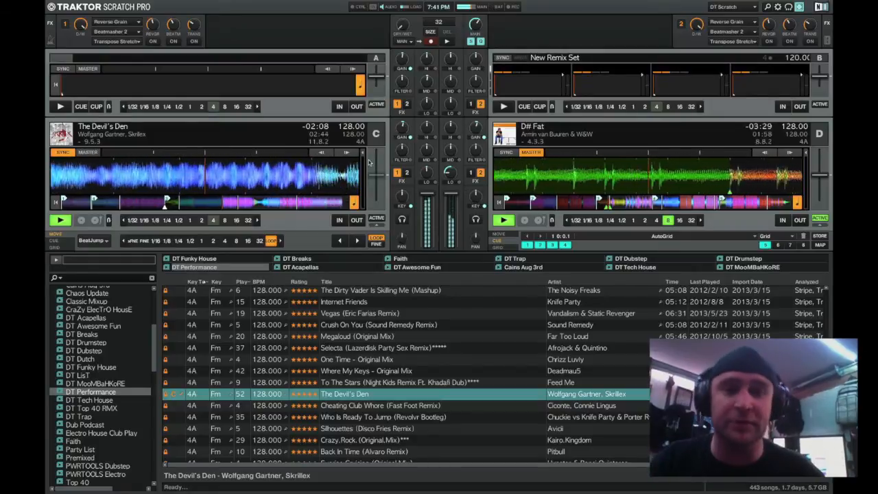
Step: Switch on Beatmasher 2 in FX unit 2 and adjust its effect knob for deck D's looped track
mouse_move(789, 26)
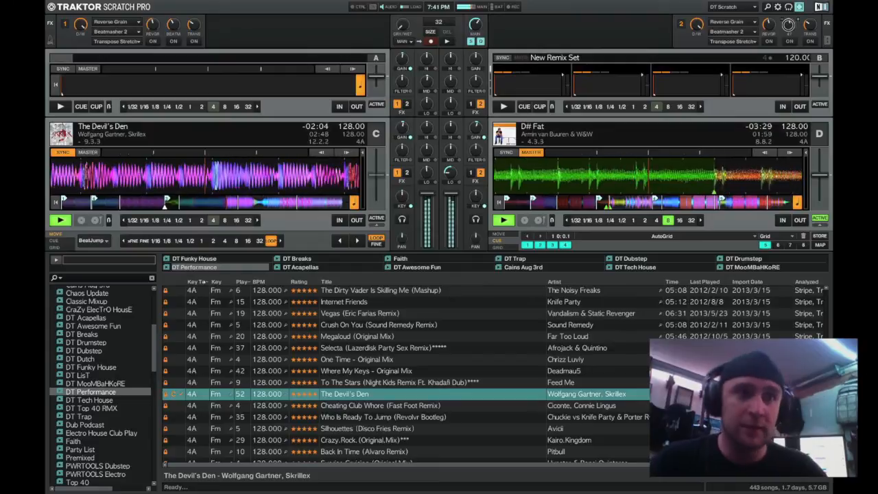
left_click(791, 42)
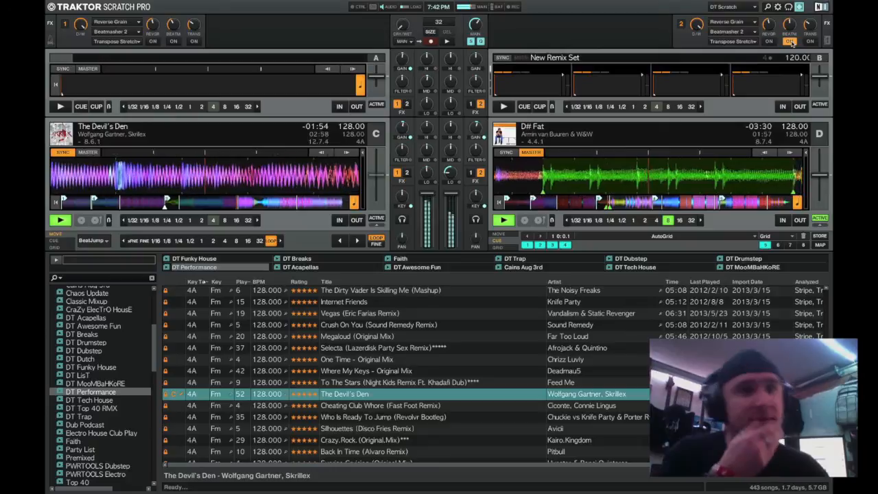
double_click(793, 44)
left_click_drag(790, 27, 790, 26)
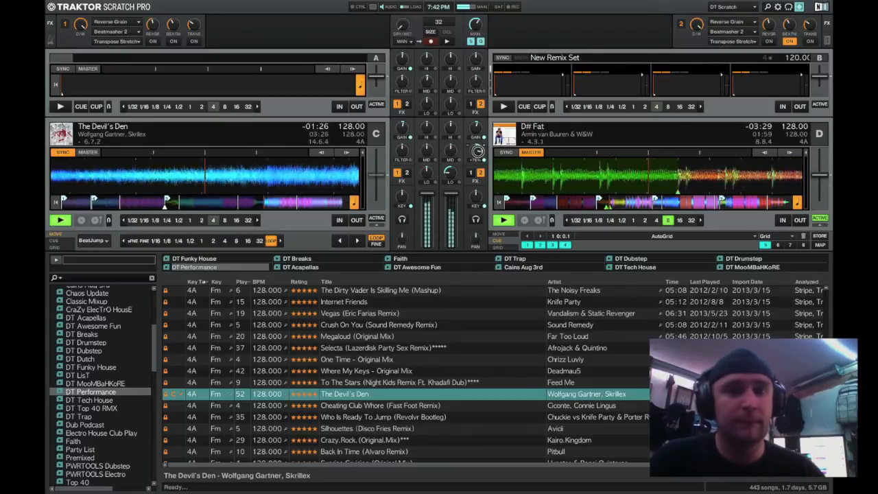
Step: Fade deck D out completely with its volume fader and stop its playback
left_click_drag(451, 194, 451, 242)
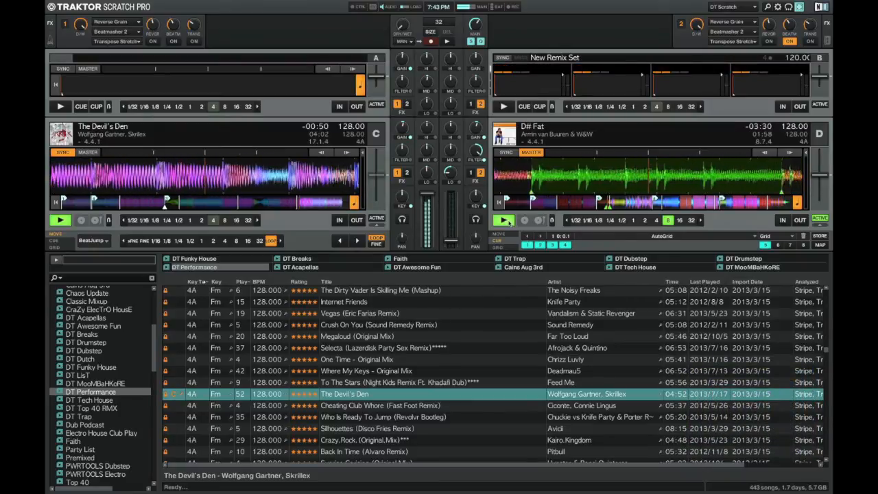
left_click(508, 221)
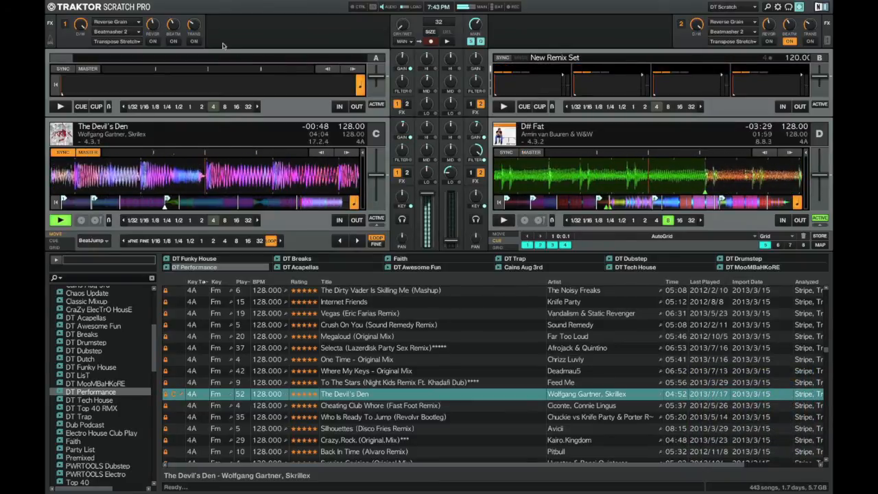
Step: Set the third effect of FX unit 1 to Turntable FX and trigger it on the playing deck C
left_click(128, 42)
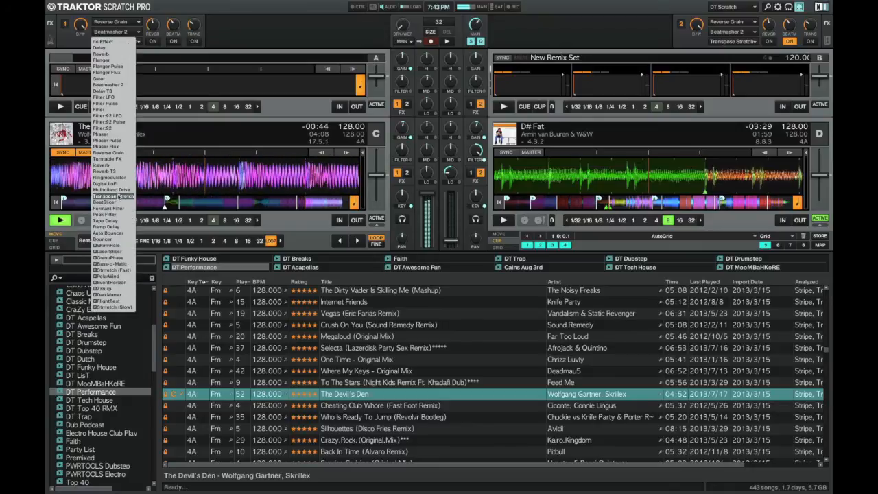
left_click(118, 159)
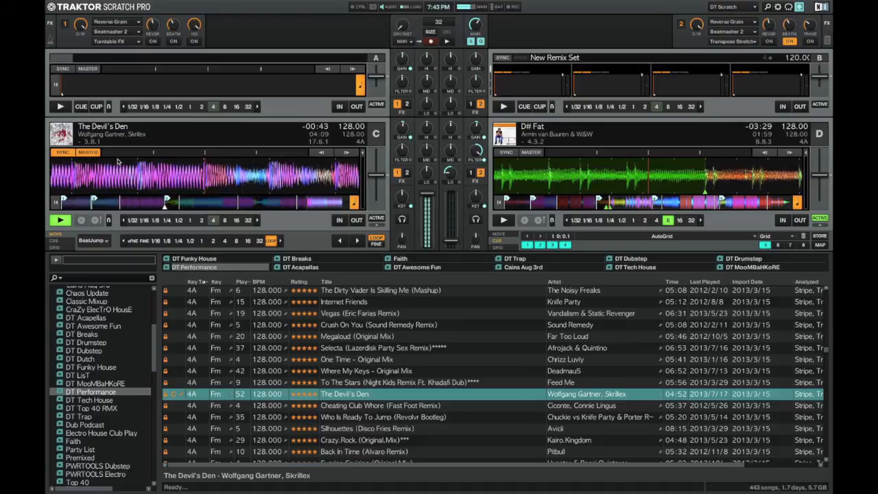
left_click(195, 41)
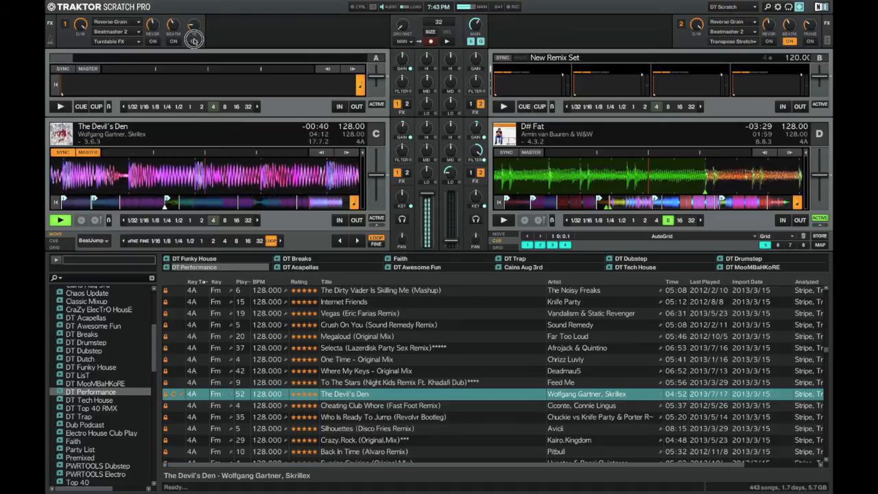